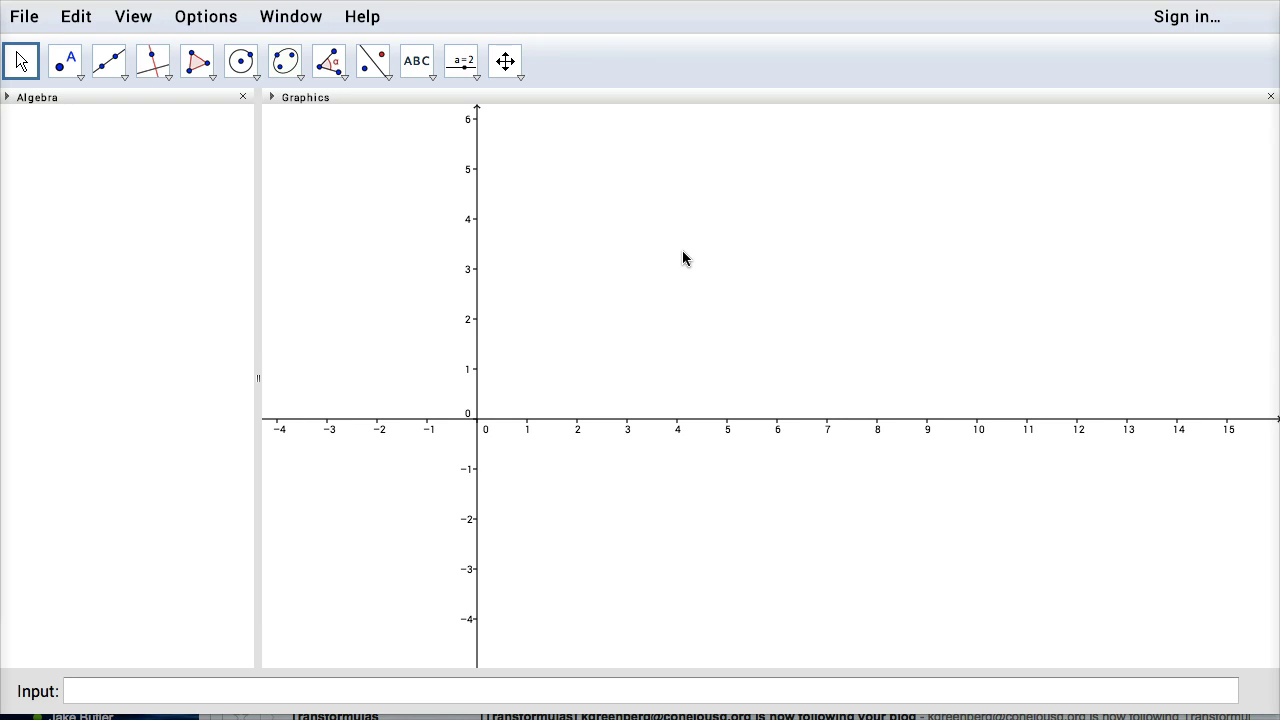
Step: Enter the equation y=3*x+2 in the Input bar
{"action": "left_click", "coordinate": [266, 689]}
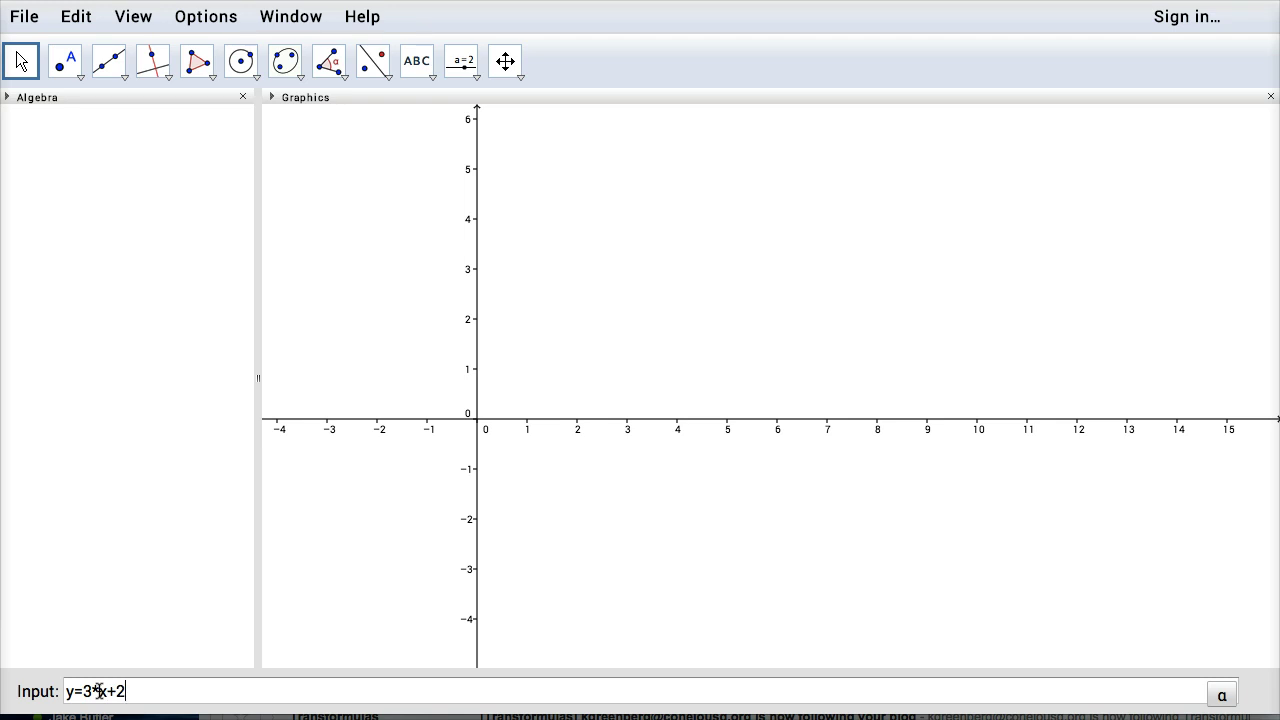
Step: Plot y = 3x + 2, then submit y=m*x+b so GeoGebra offers sliders
{"action": "key", "text": "Return"}
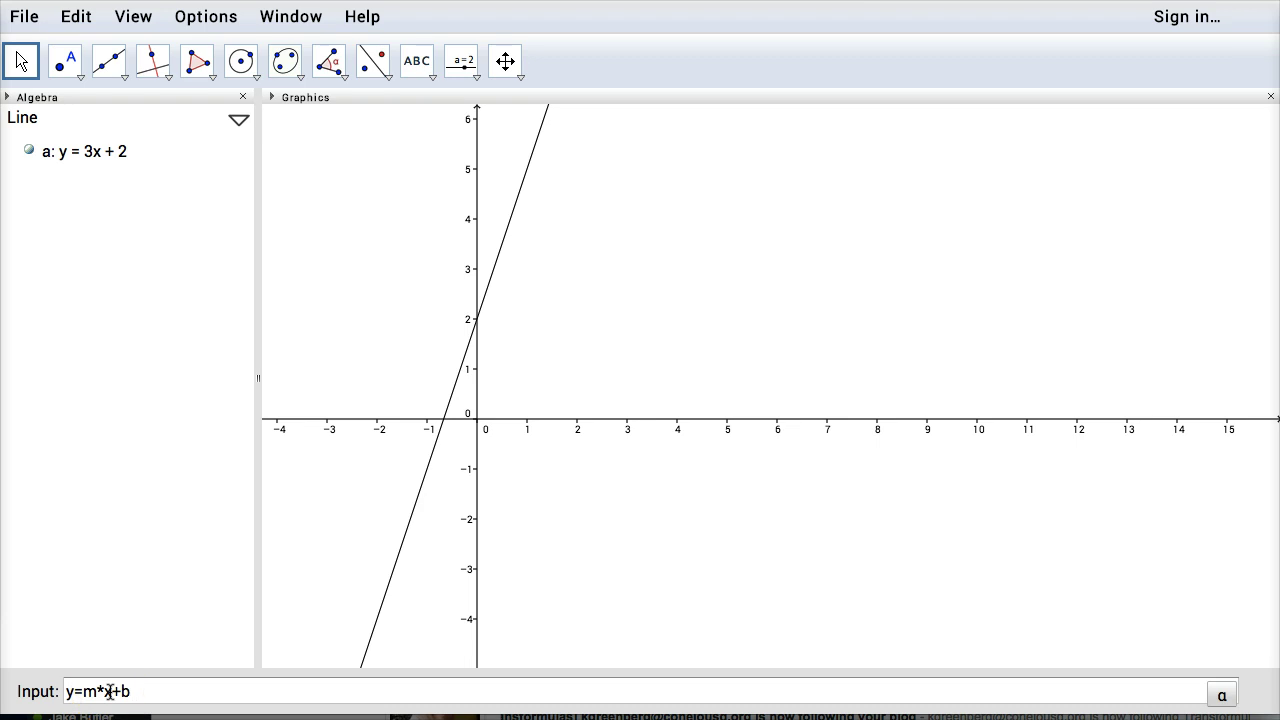
{"action": "left_click", "coordinate": [86, 691]}
{"action": "left_click", "coordinate": [132, 691]}
{"action": "key", "text": "Return"}
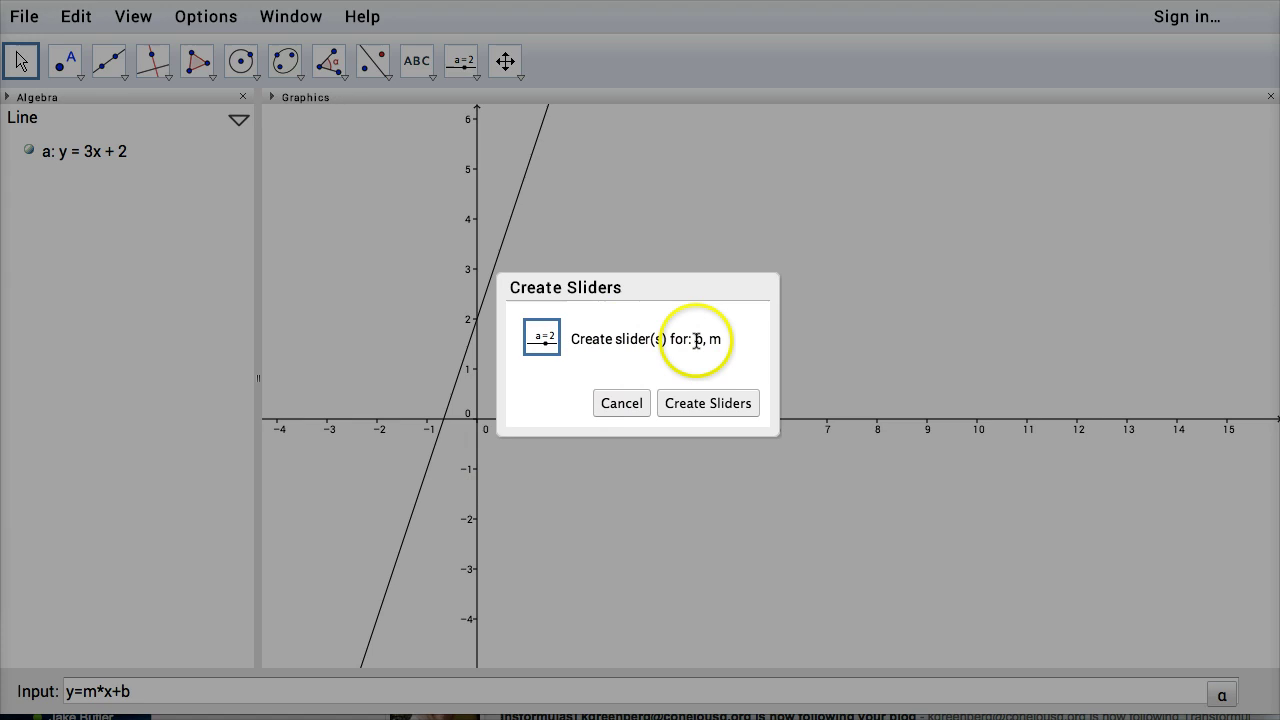
Step: Create sliders m and b, then drag them to 0.7 and 0.8 for y = 0.7x + 0.8
{"action": "left_click", "coordinate": [712, 404]}
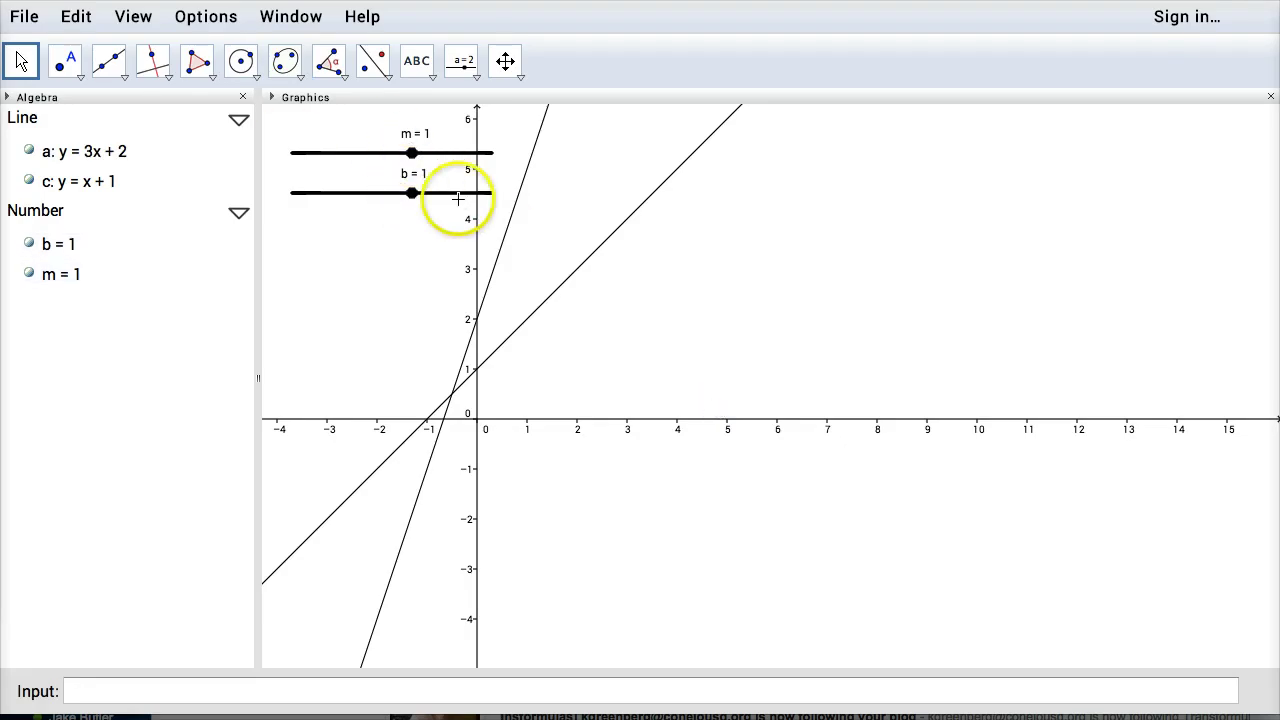
{"action": "left_click", "coordinate": [21, 60]}
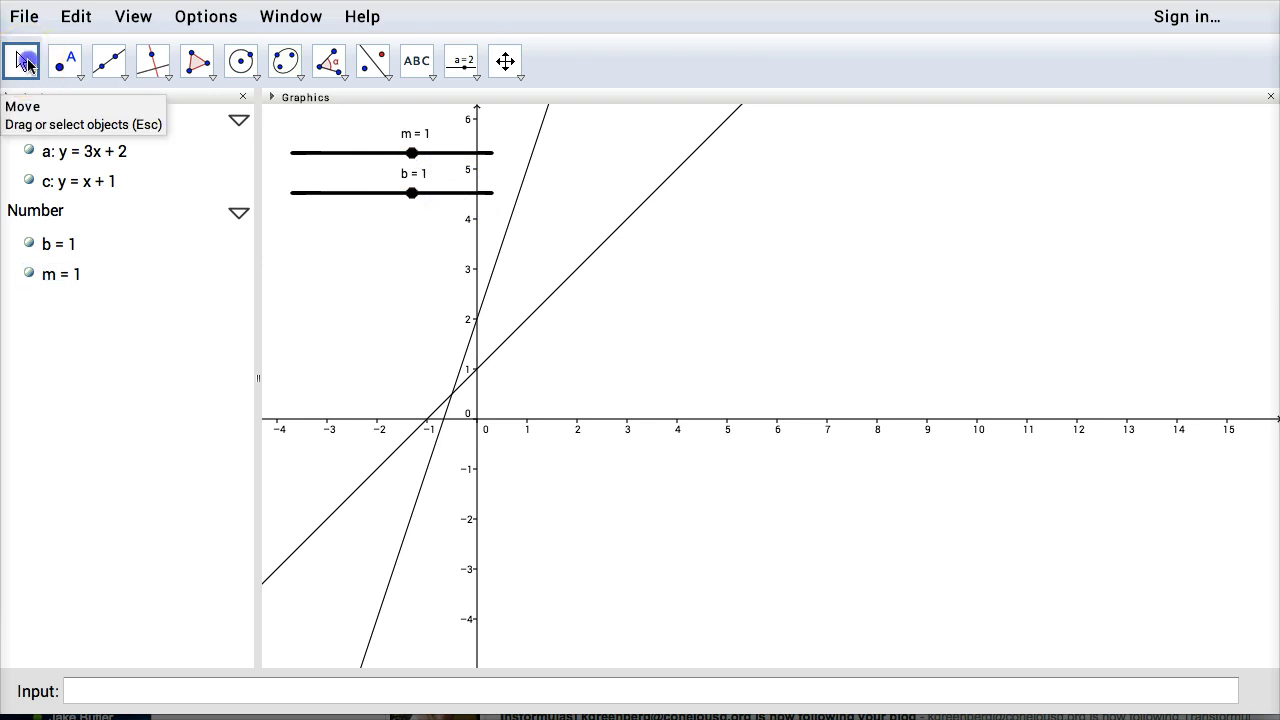
{"action": "mouse_move", "coordinate": [411, 156]}
{"action": "left_mouse_down"}
{"action": "mouse_move", "coordinate": [382, 155]}
{"action": "mouse_move", "coordinate": [397, 155]}
{"action": "left_mouse_up"}
{"action": "left_click_drag", "start_coordinate": [416, 200], "coordinate": [407, 158]}
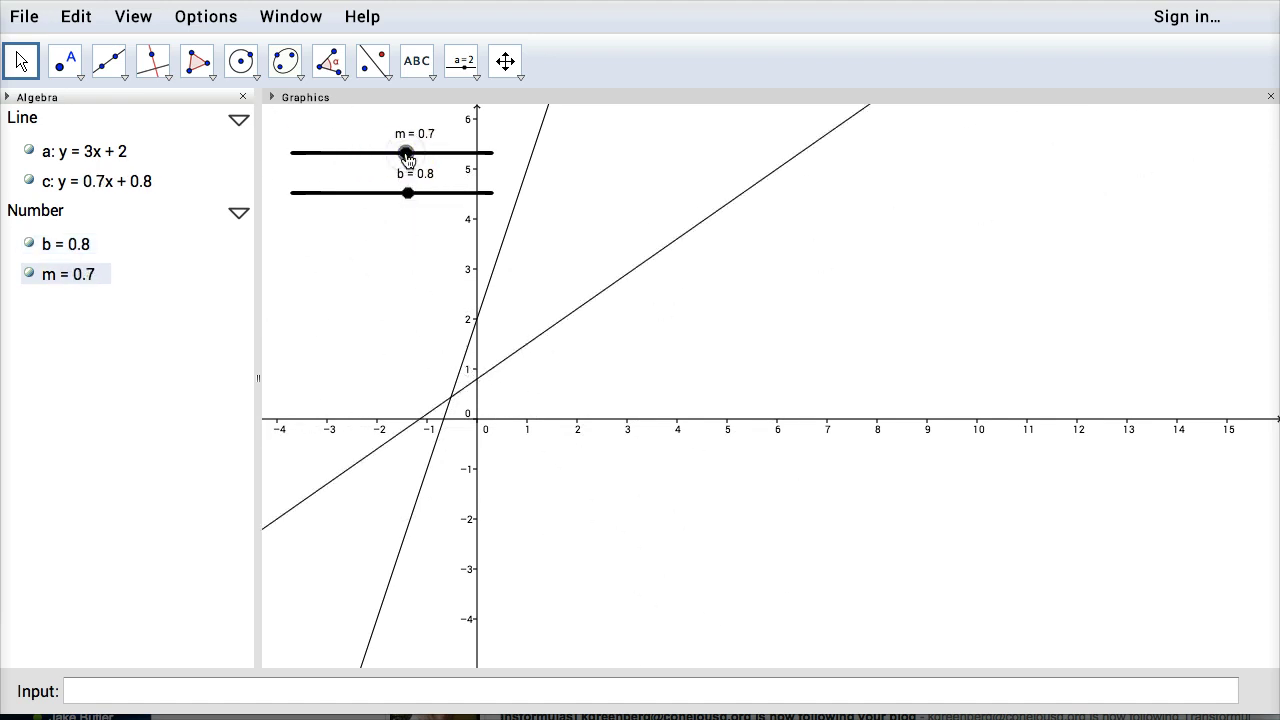
{"action": "right_click", "coordinate": [405, 153]}
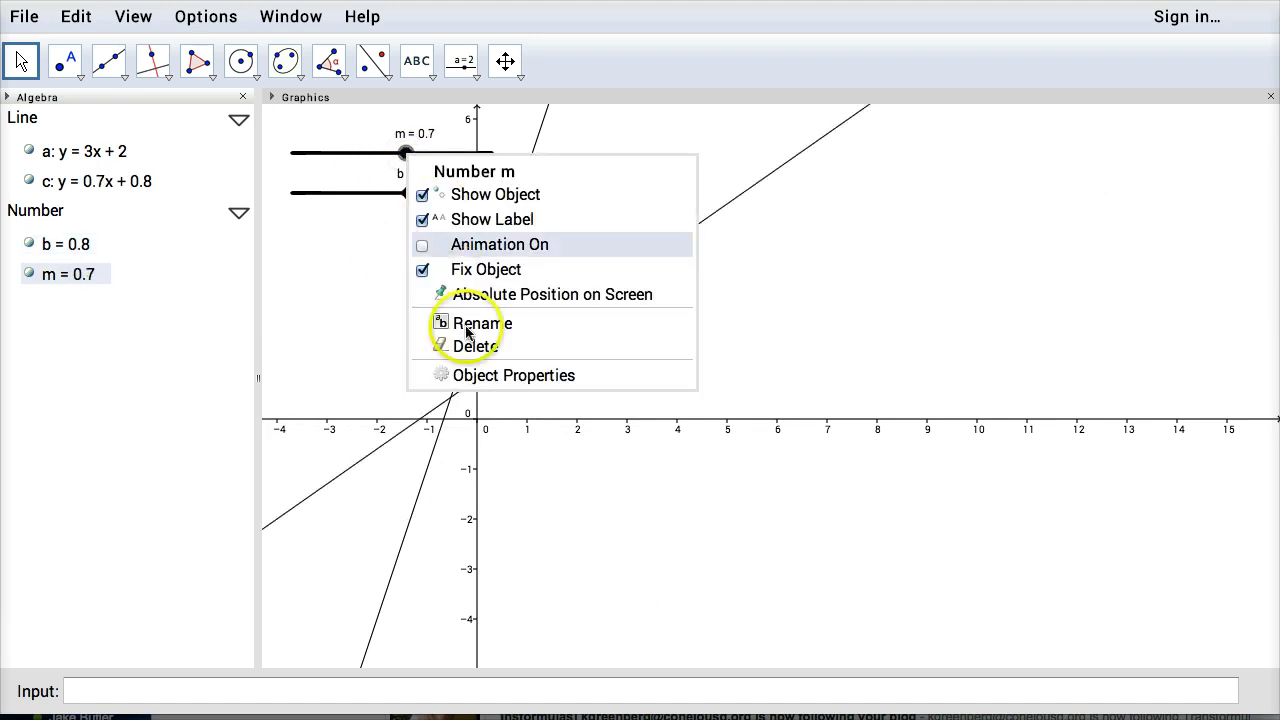
{"action": "left_click", "coordinate": [468, 377]}
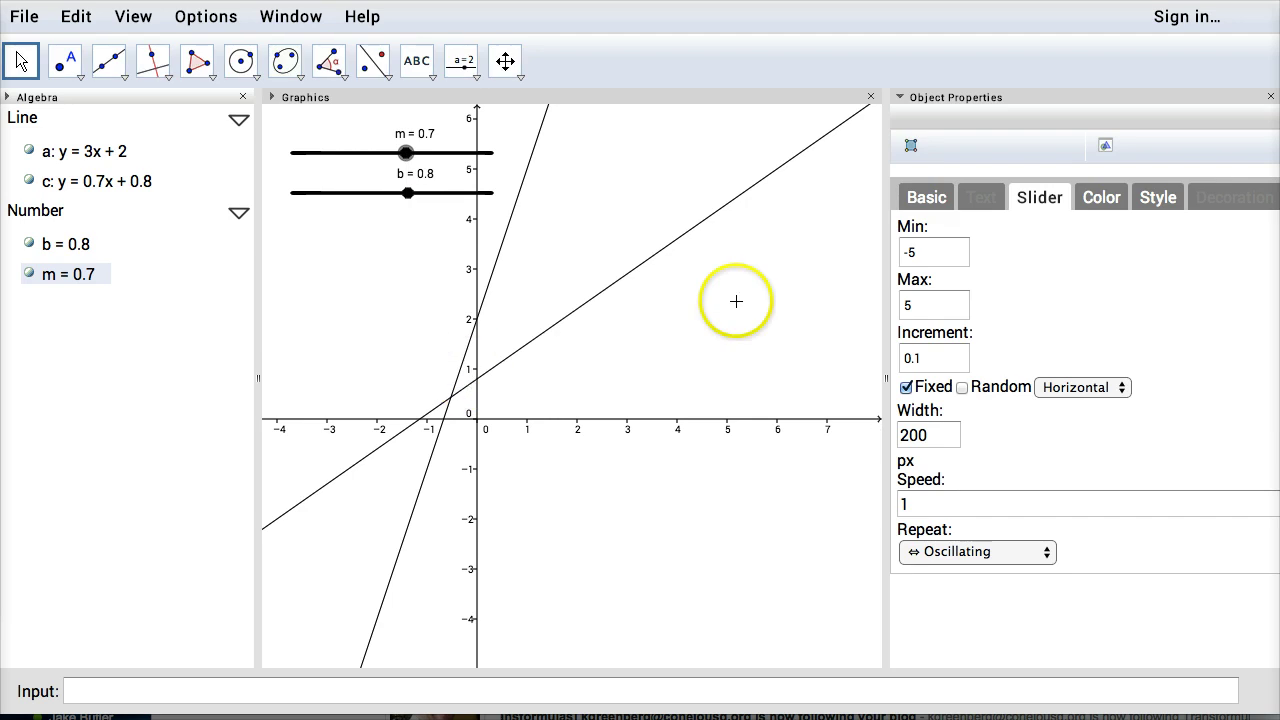
{"action": "left_click", "coordinate": [1104, 197]}
{"action": "left_click", "coordinate": [1158, 199]}
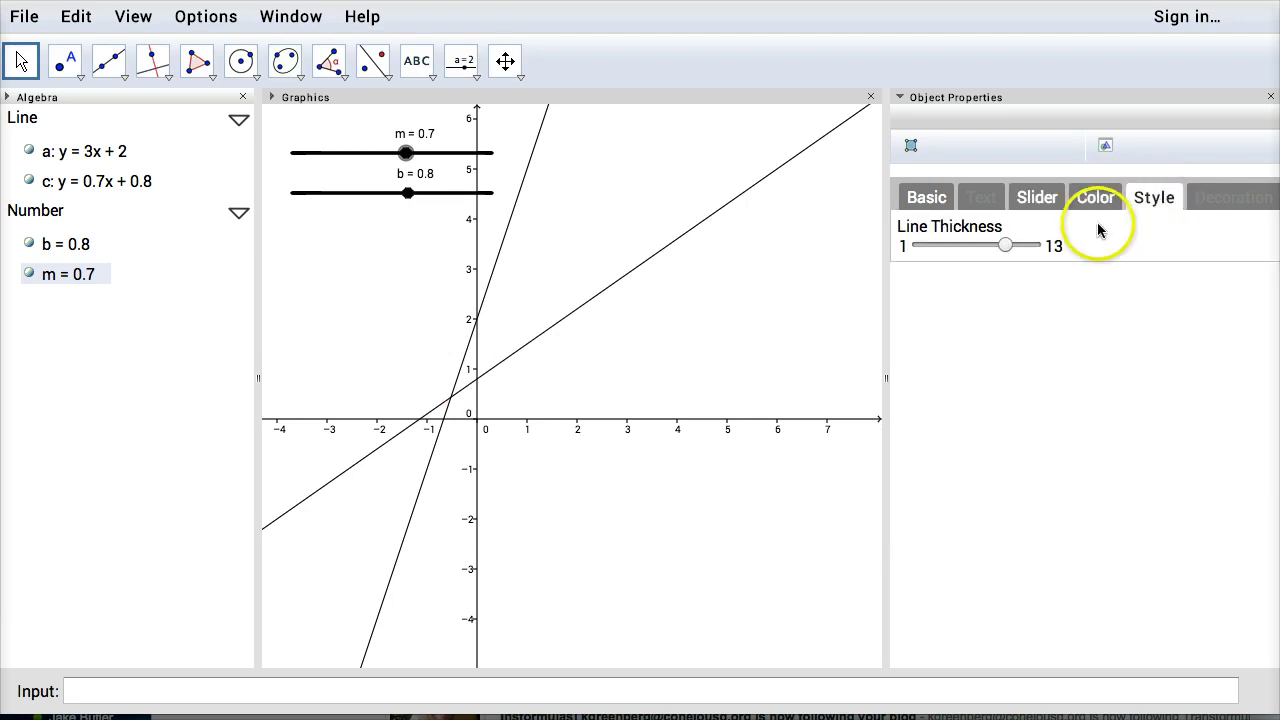
{"action": "left_click", "coordinate": [1031, 200]}
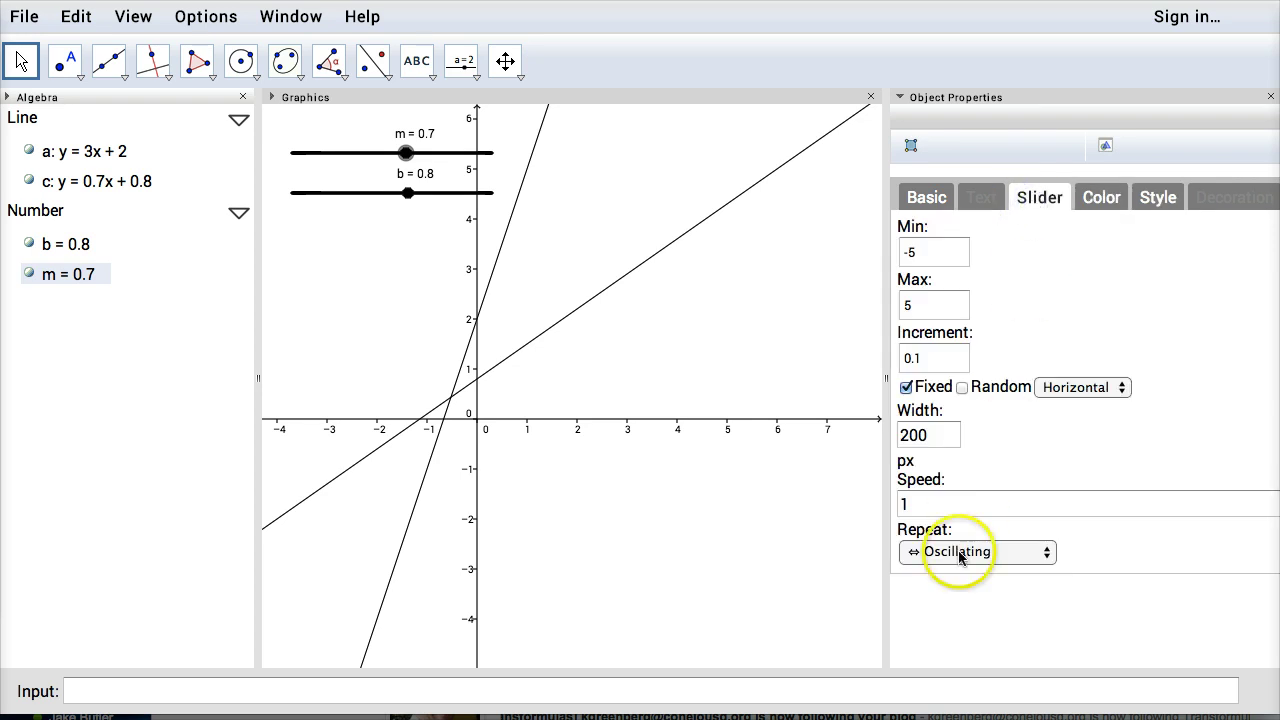
{"action": "left_click", "coordinate": [1086, 388]}
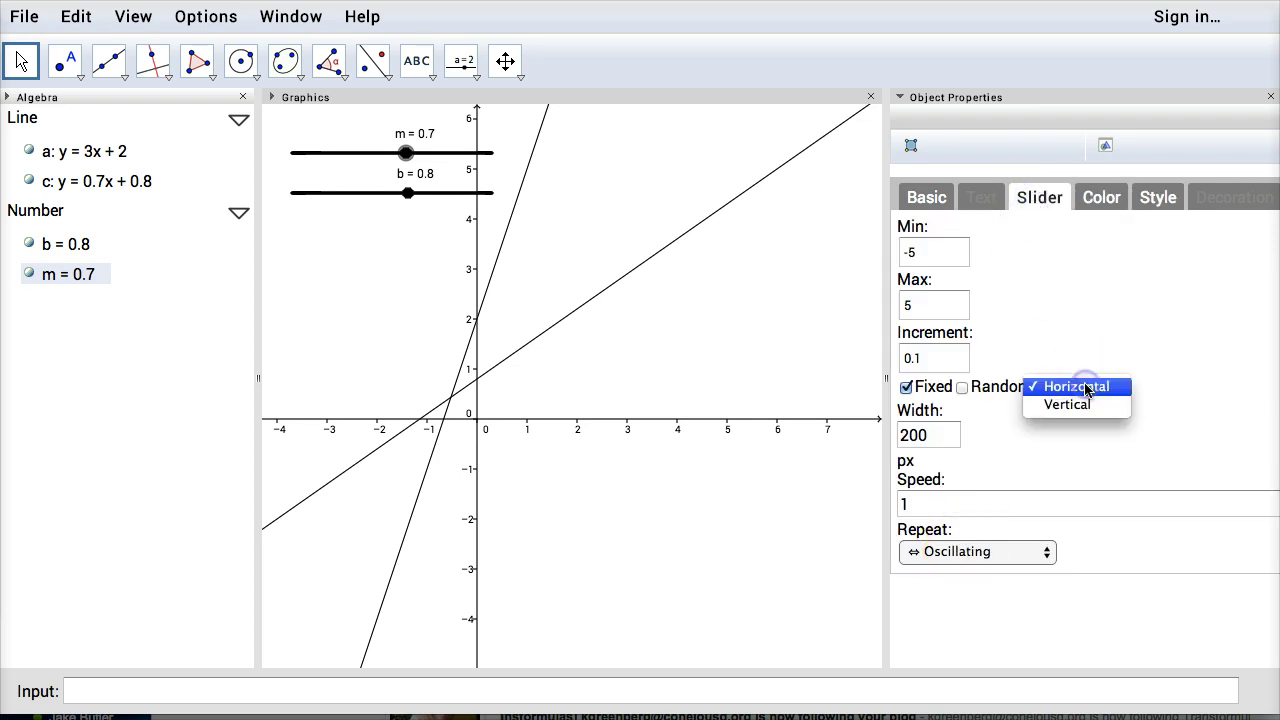
{"action": "left_click", "coordinate": [940, 430]}
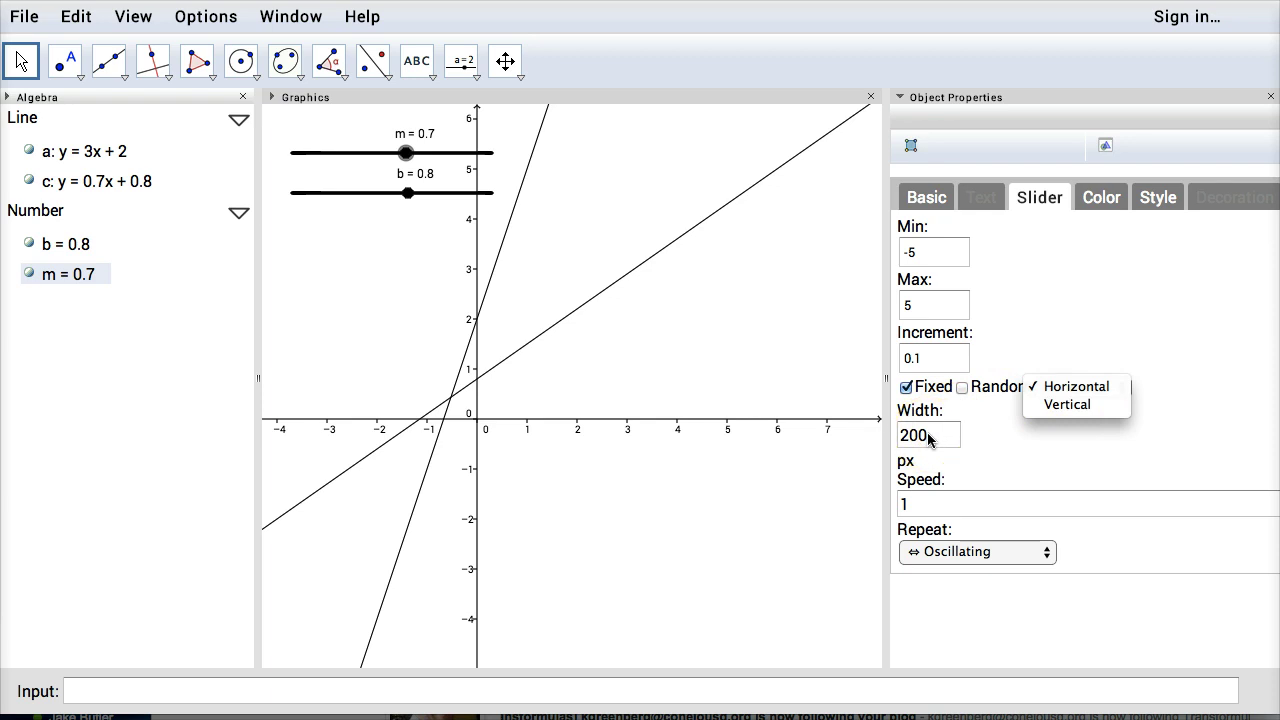
{"action": "left_click", "coordinate": [1016, 350]}
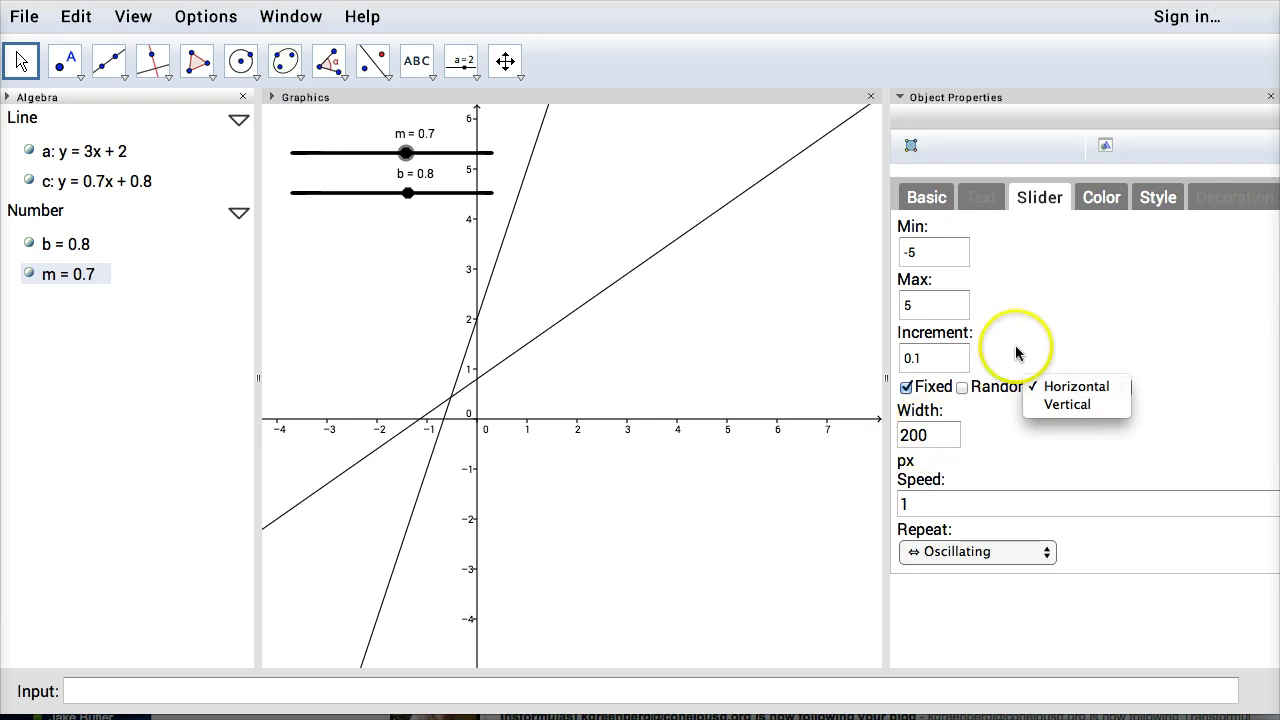
{"action": "left_click", "coordinate": [1271, 102]}
Step: Drag slider m to -0.5 and slider b to 0.3, making the line slope downward
{"action": "left_click", "coordinate": [646, 271]}
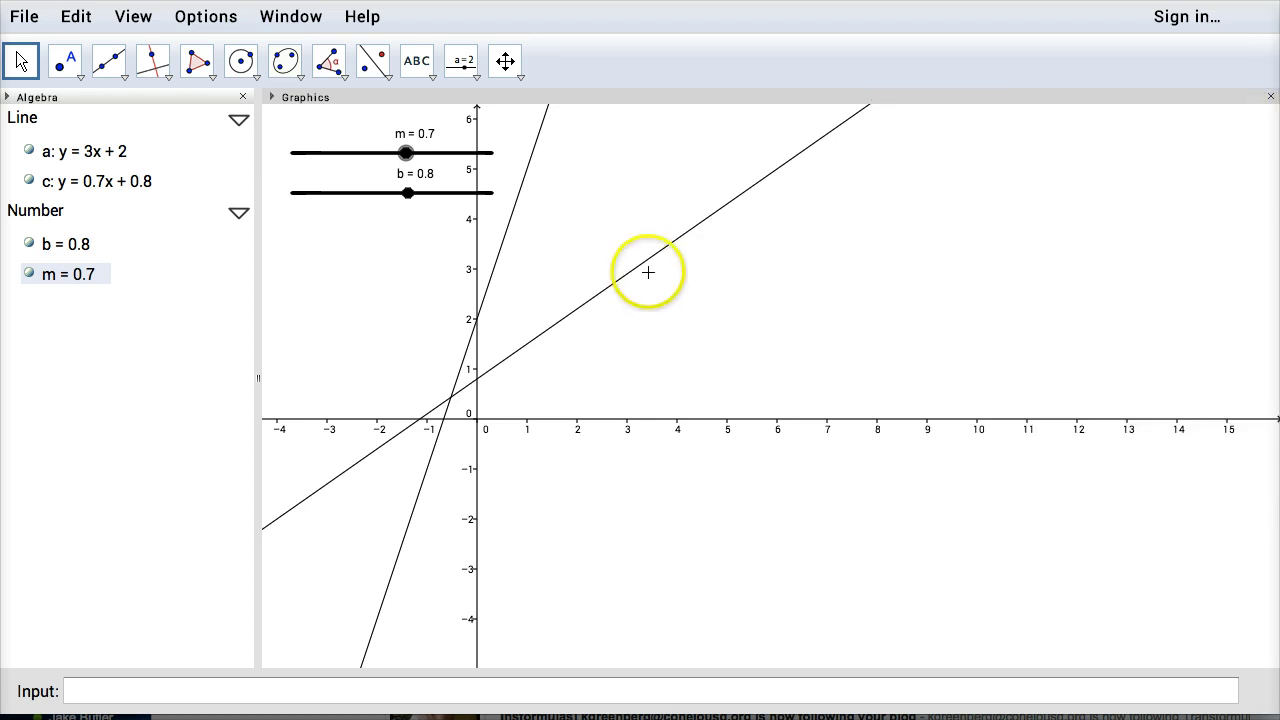
{"action": "left_click", "coordinate": [409, 155]}
{"action": "left_click_drag", "start_coordinate": [409, 155], "coordinate": [384, 160]}
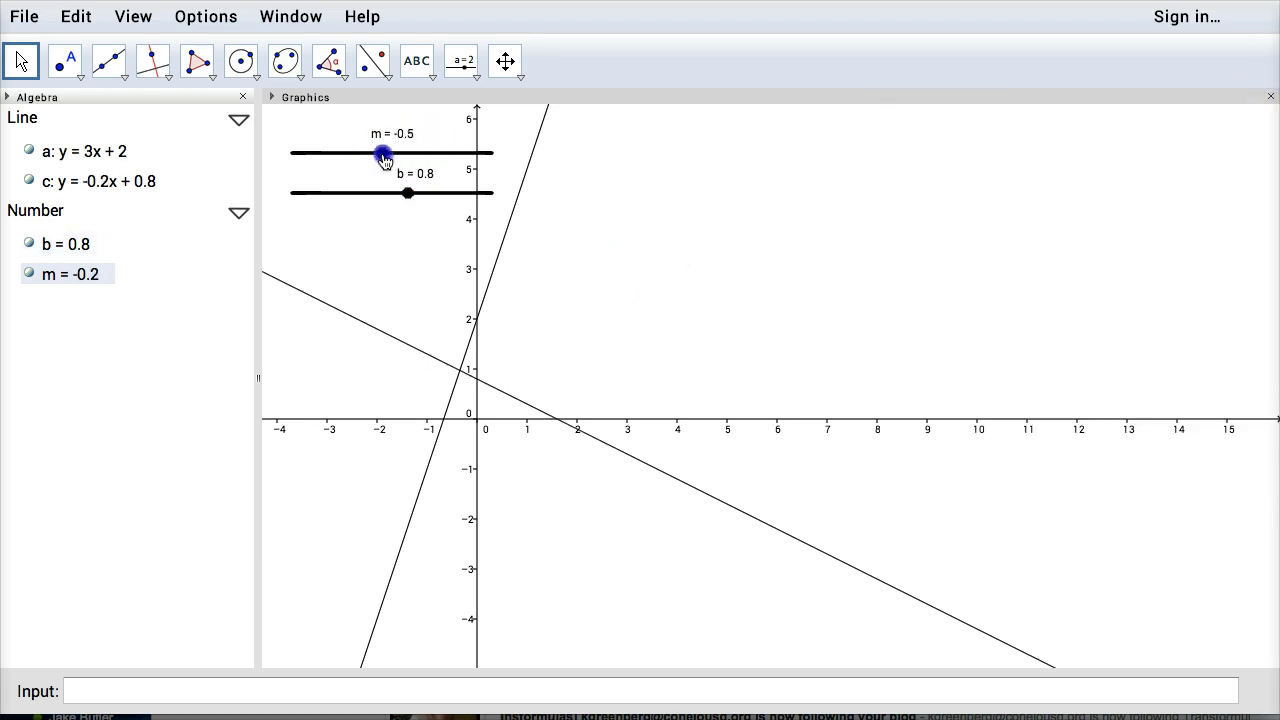
{"action": "mouse_move", "coordinate": [414, 204]}
{"action": "left_mouse_down"}
{"action": "mouse_move", "coordinate": [337, 206]}
{"action": "mouse_move", "coordinate": [411, 203]}
{"action": "mouse_move", "coordinate": [343, 203]}
{"action": "mouse_move", "coordinate": [399, 207]}
{"action": "left_mouse_up"}
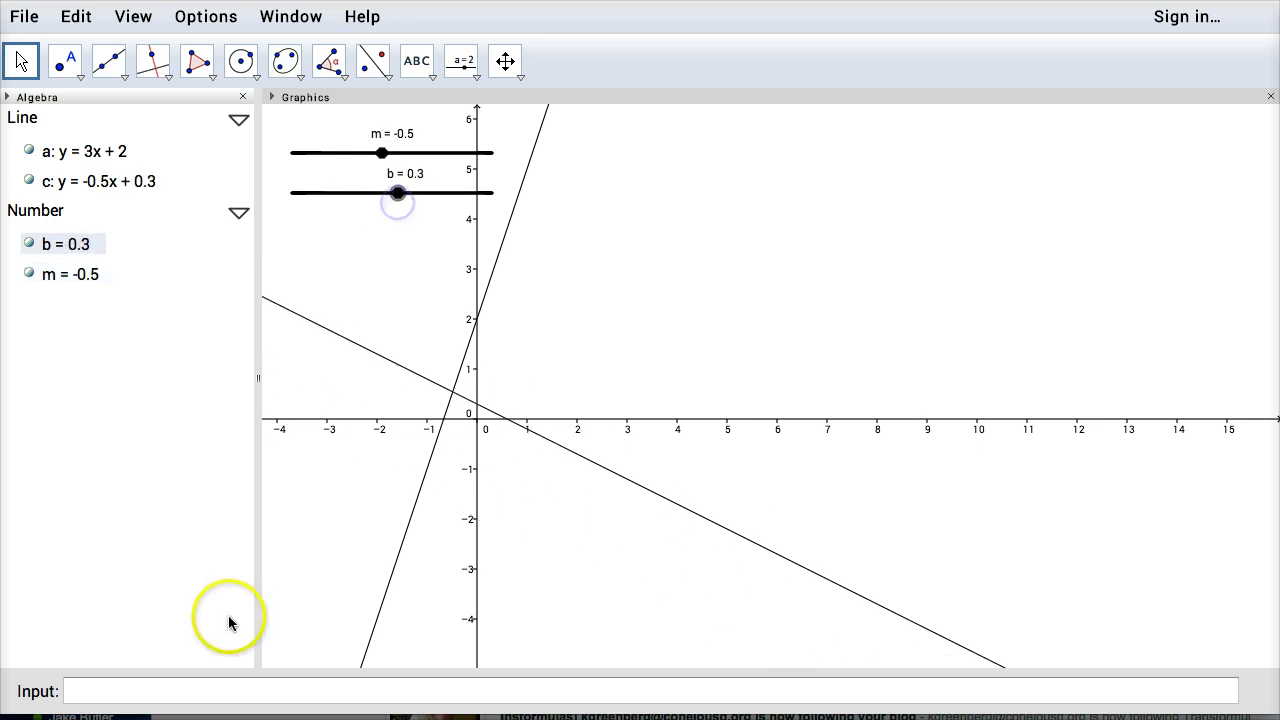
Step: Enter and correct the equation y=w*x+d for a third line
{"action": "left_click", "coordinate": [142, 695]}
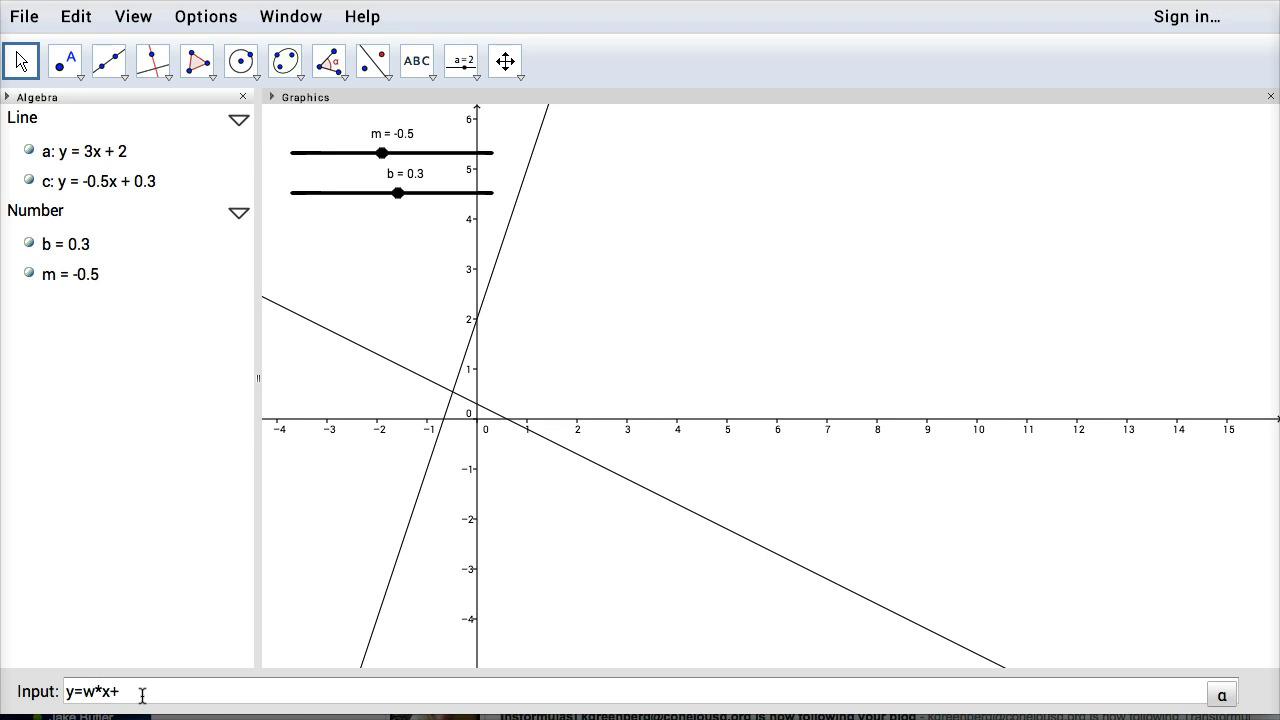
{"action": "key", "text": "Return"}
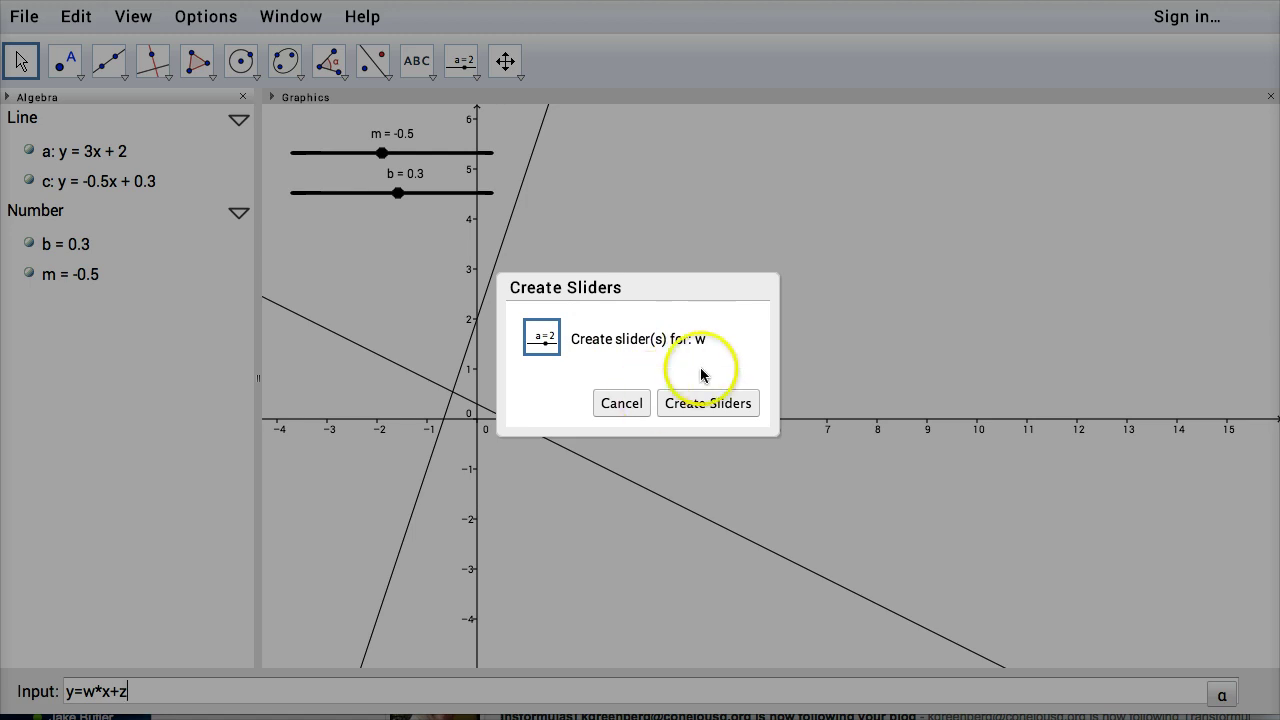
{"action": "left_click", "coordinate": [622, 402]}
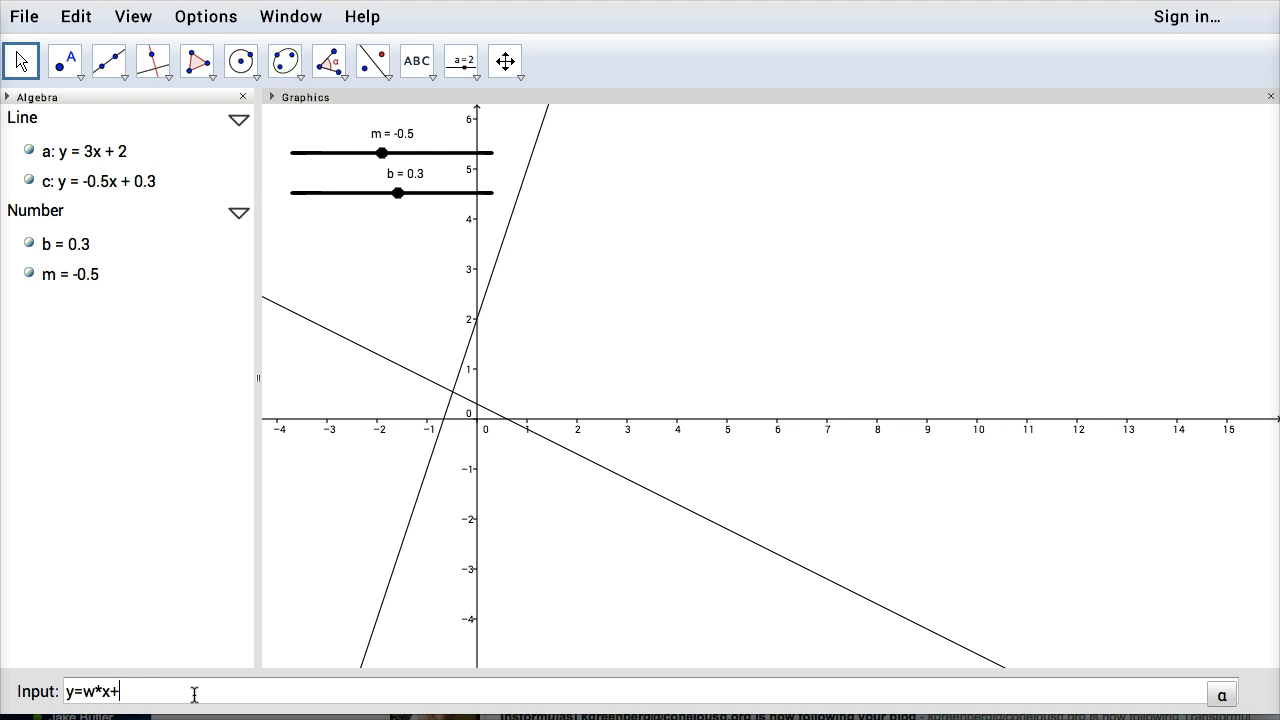
{"action": "key", "text": "Return"}
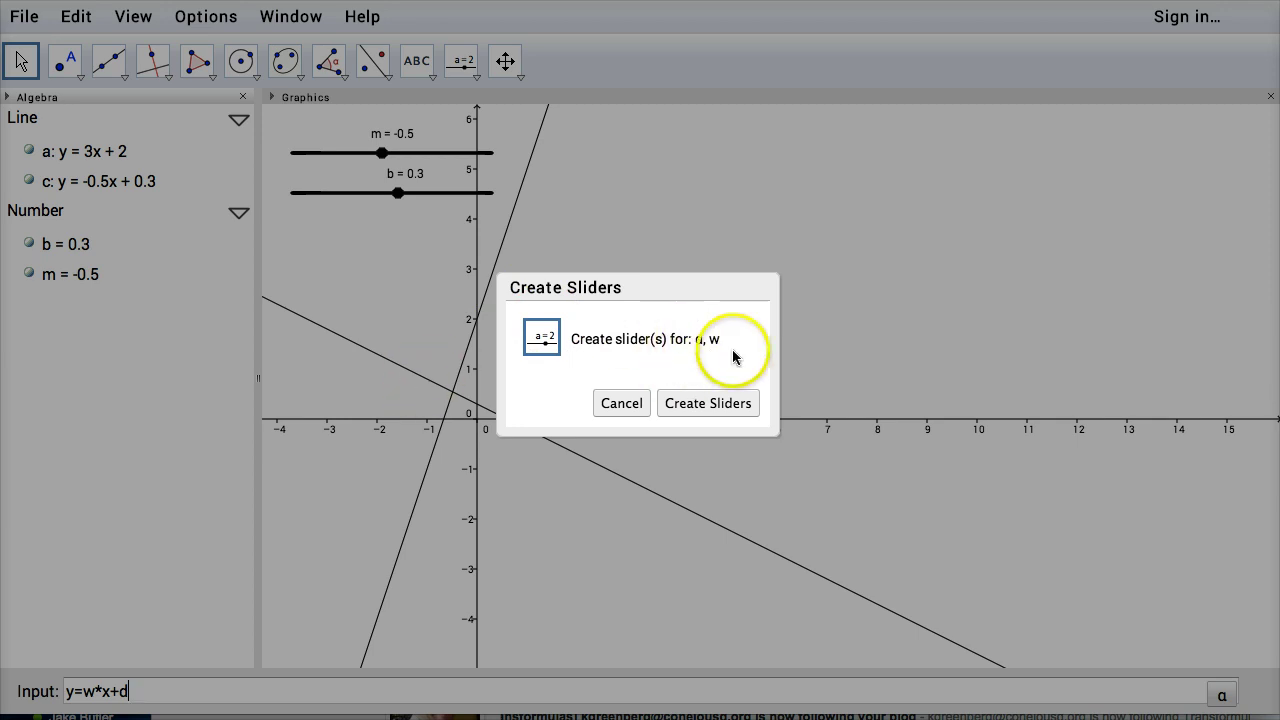
Step: Create sliders w and d and drag them to vary line e
{"action": "left_click", "coordinate": [697, 410]}
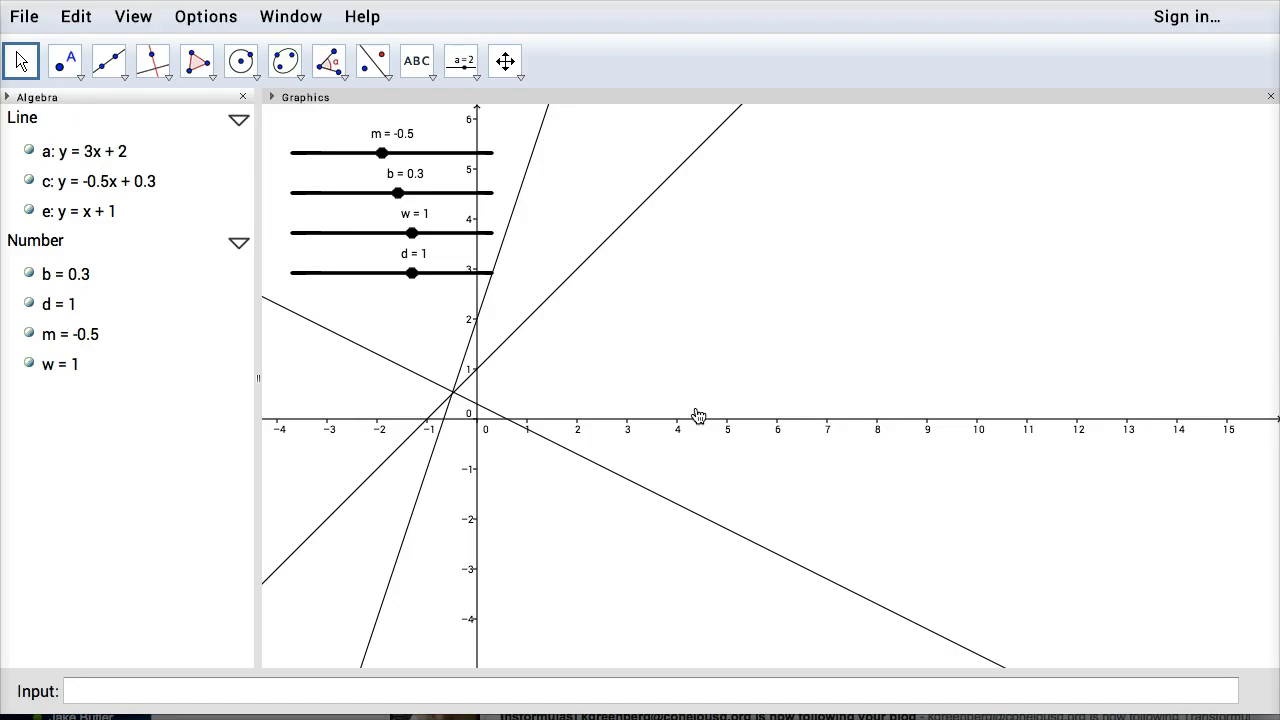
{"action": "left_click", "coordinate": [508, 297]}
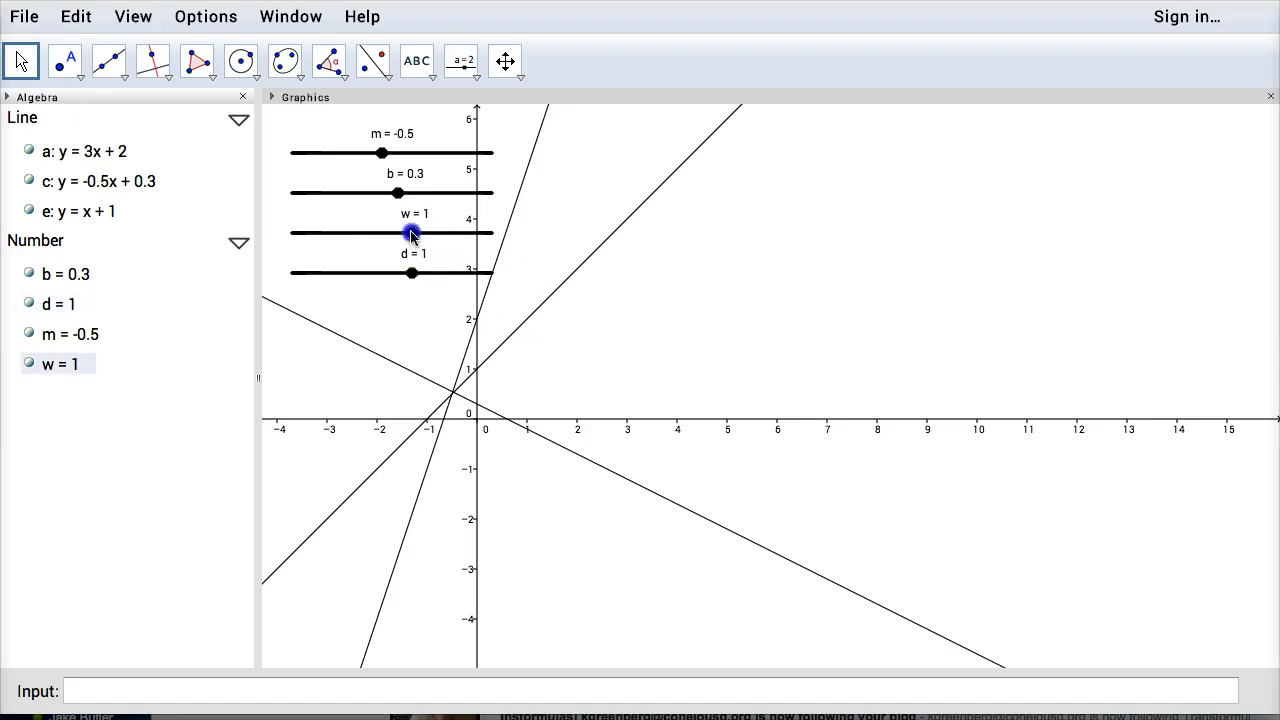
{"action": "left_click_drag", "start_coordinate": [411, 235], "coordinate": [423, 278]}
Step: Color sliders d and w red in Object Properties
{"action": "right_click", "coordinate": [423, 276]}
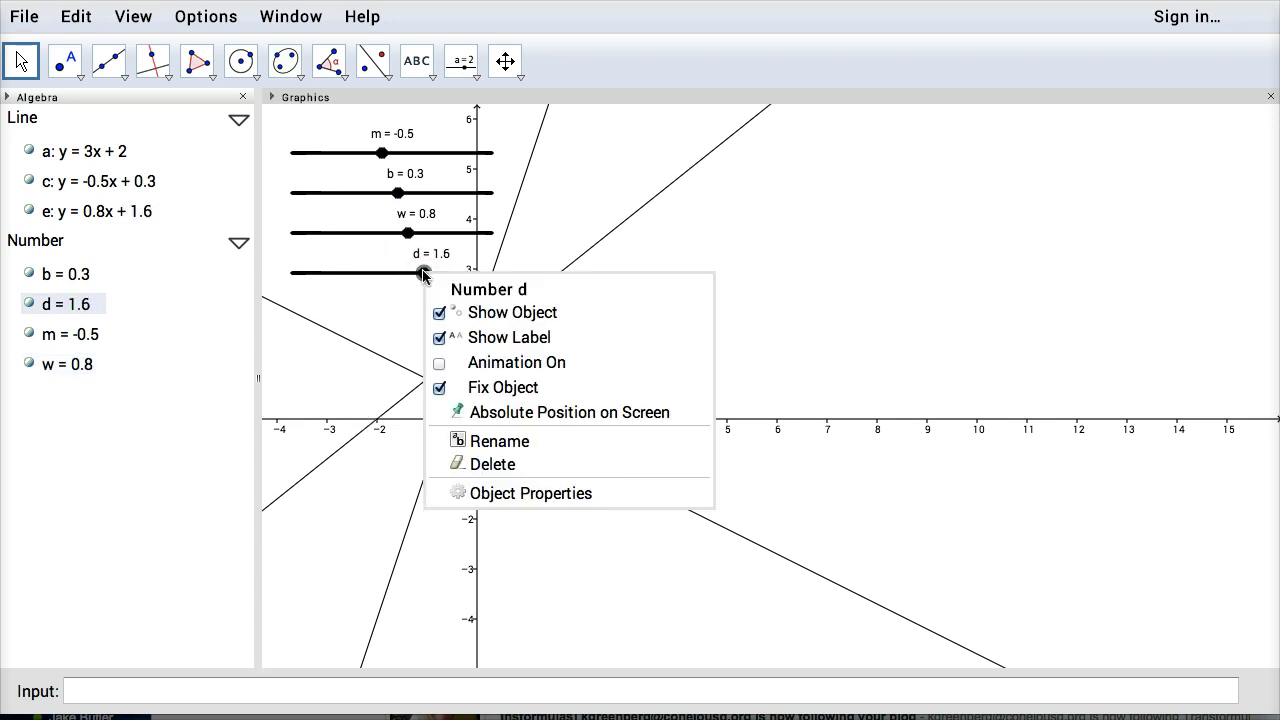
{"action": "left_click", "coordinate": [500, 494]}
{"action": "left_click", "coordinate": [1105, 197]}
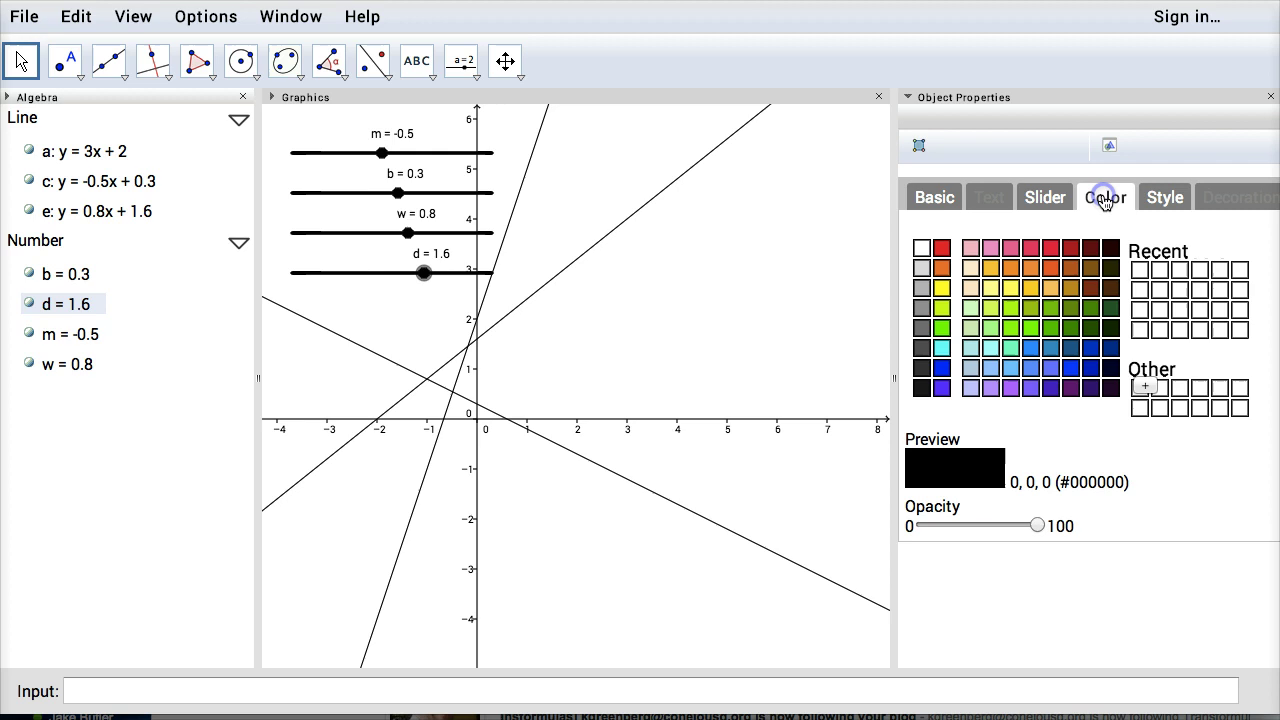
{"action": "left_click", "coordinate": [942, 252]}
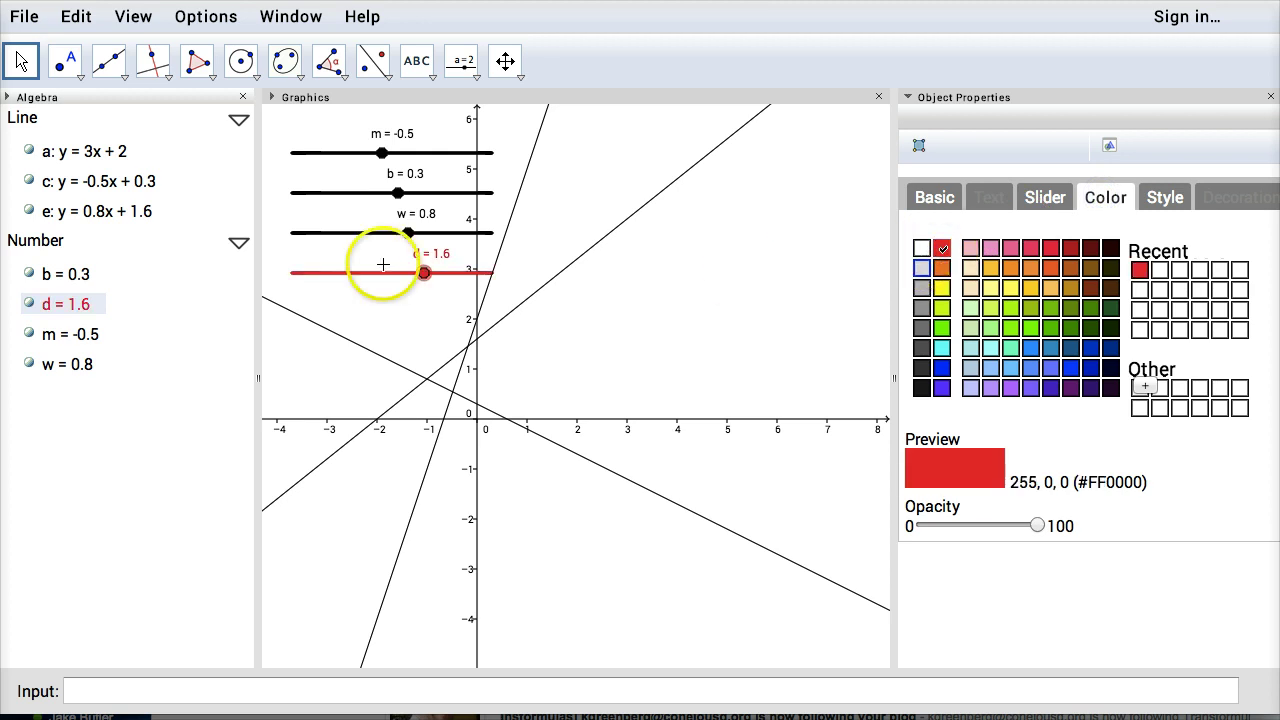
{"action": "left_click", "coordinate": [415, 238]}
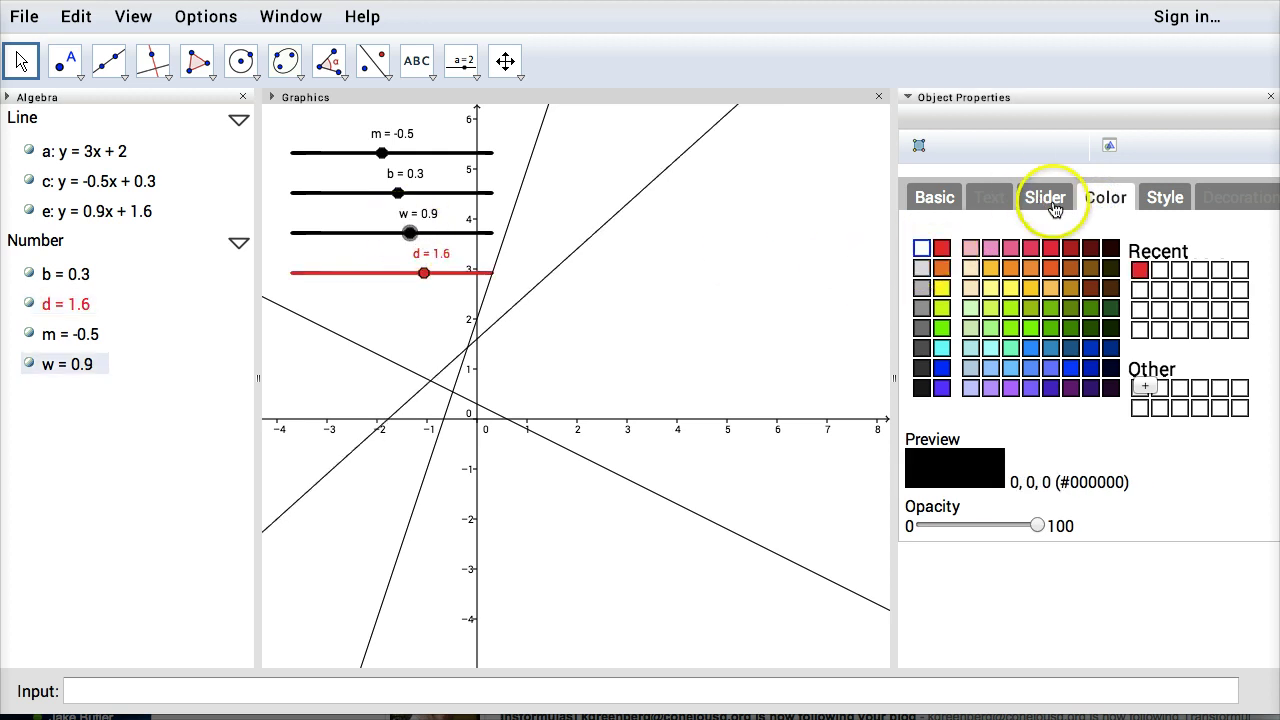
{"action": "left_click", "coordinate": [942, 249]}
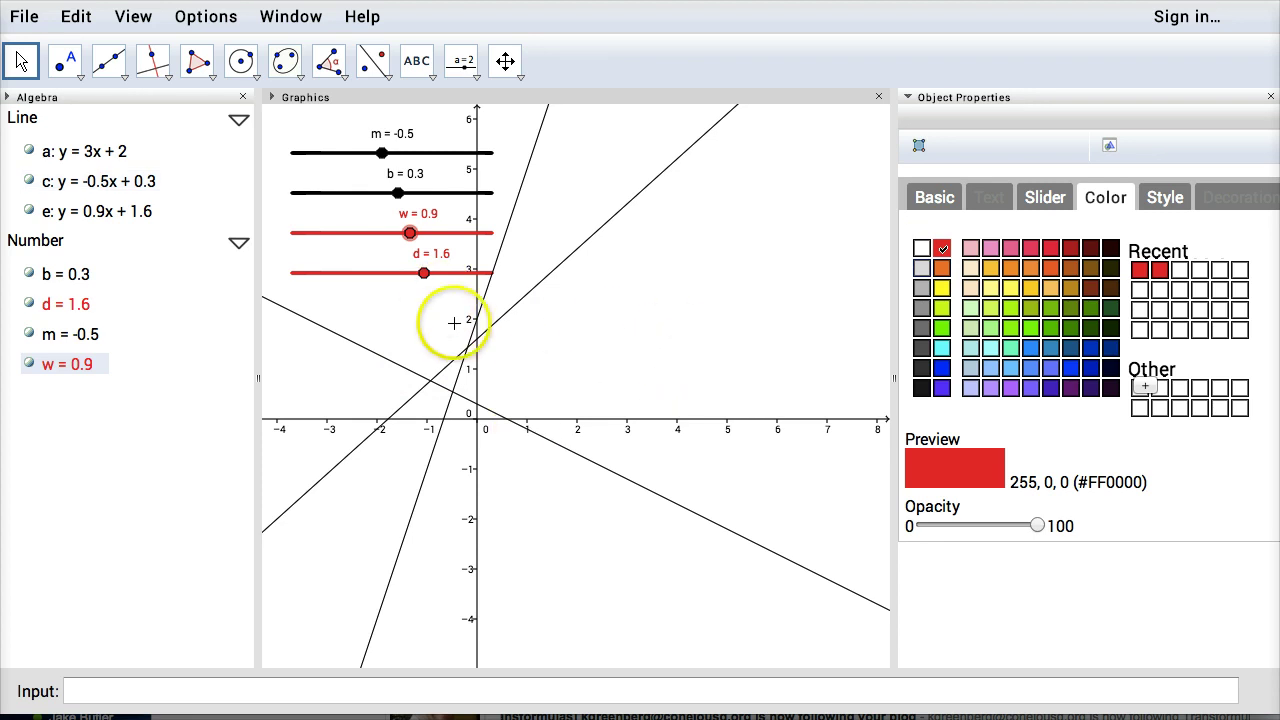
Step: Set d to 1 and color line e red, then test the sliders
{"action": "left_click", "coordinate": [424, 274]}
{"action": "mouse_move", "coordinate": [424, 277]}
{"action": "left_mouse_down"}
{"action": "mouse_move", "coordinate": [390, 280]}
{"action": "mouse_move", "coordinate": [411, 276]}
{"action": "left_mouse_up"}
{"action": "left_click", "coordinate": [576, 286]}
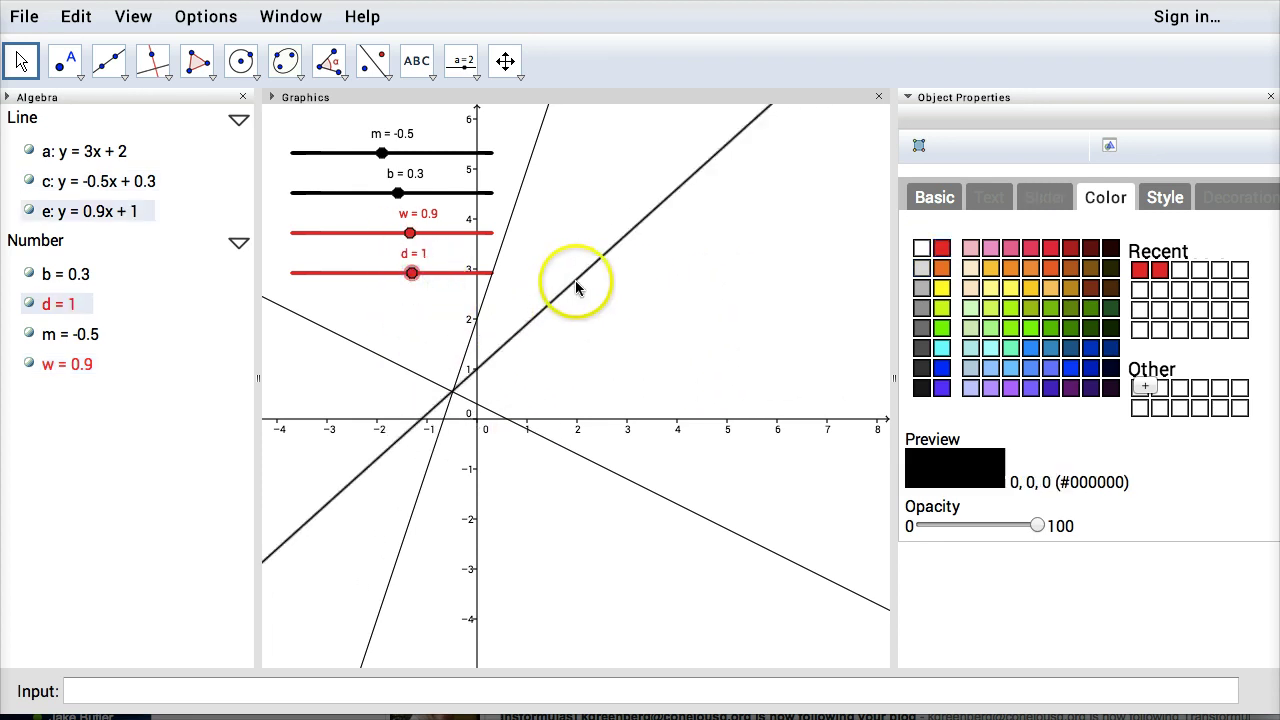
{"action": "left_click", "coordinate": [943, 250]}
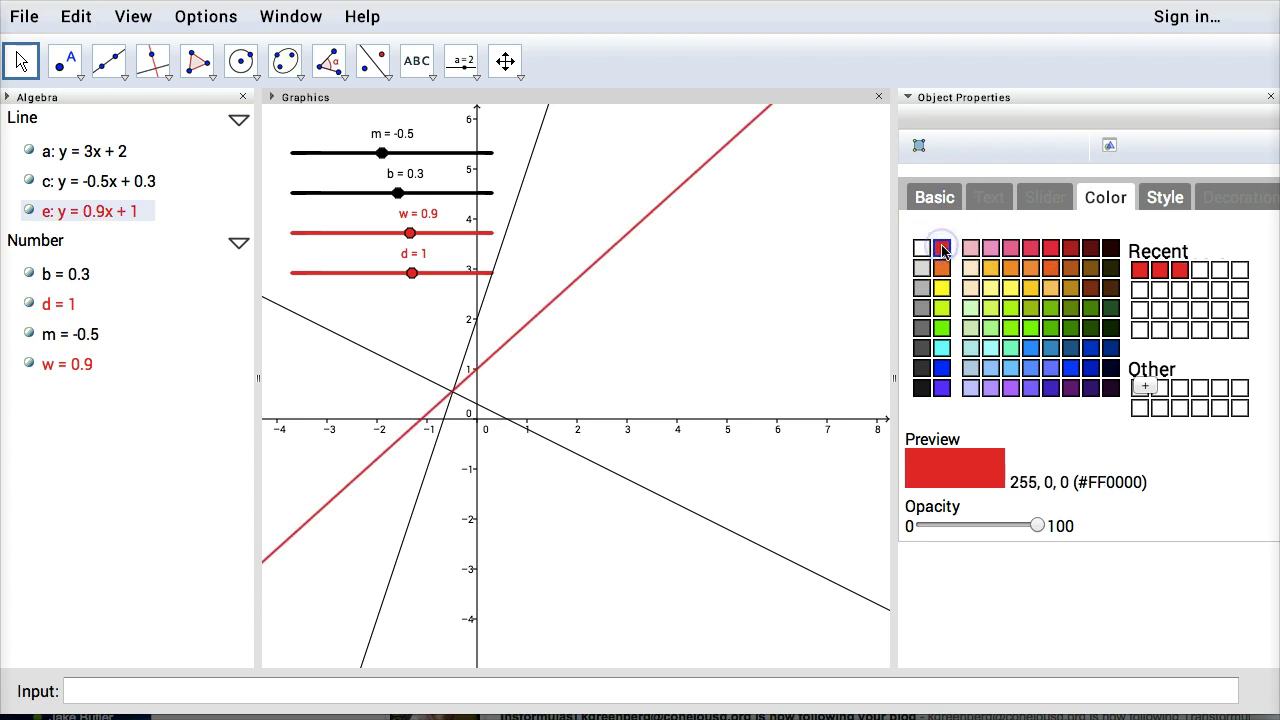
{"action": "left_click_drag", "start_coordinate": [414, 274], "coordinate": [387, 197]}
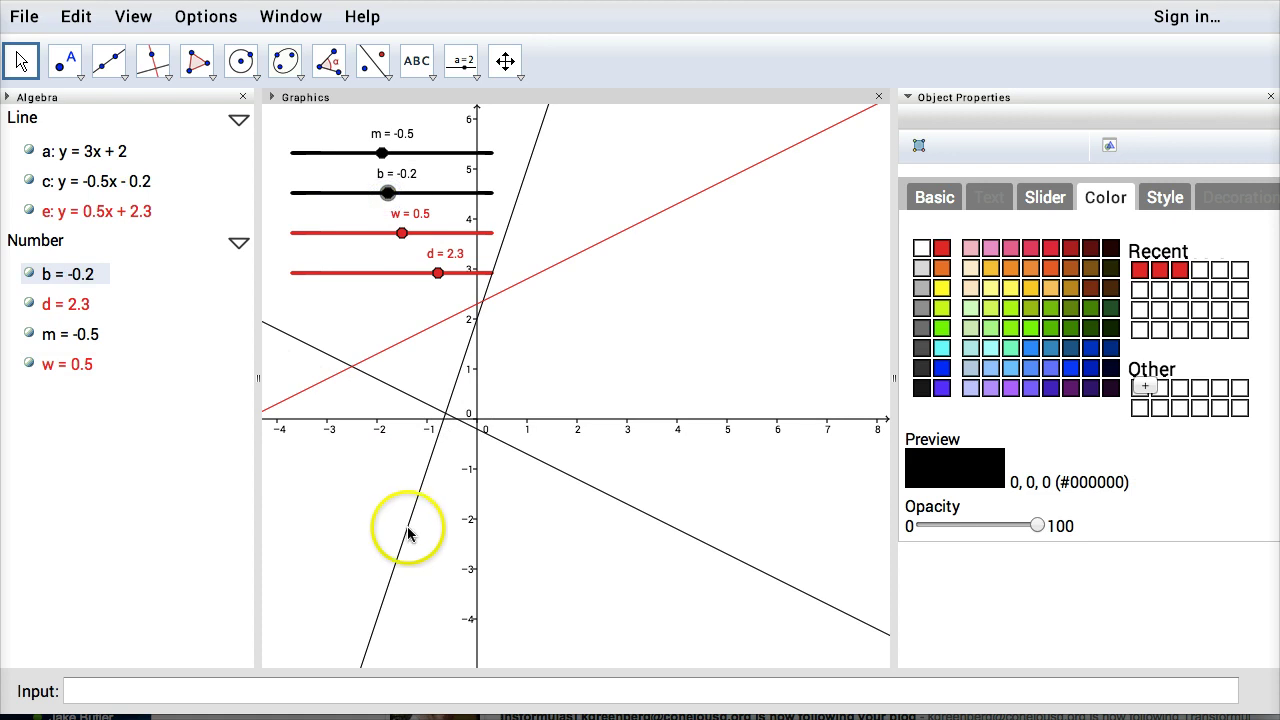
Step: Color the steep line a blue and close the properties panel
{"action": "left_click", "coordinate": [409, 534]}
{"action": "left_click", "coordinate": [942, 369]}
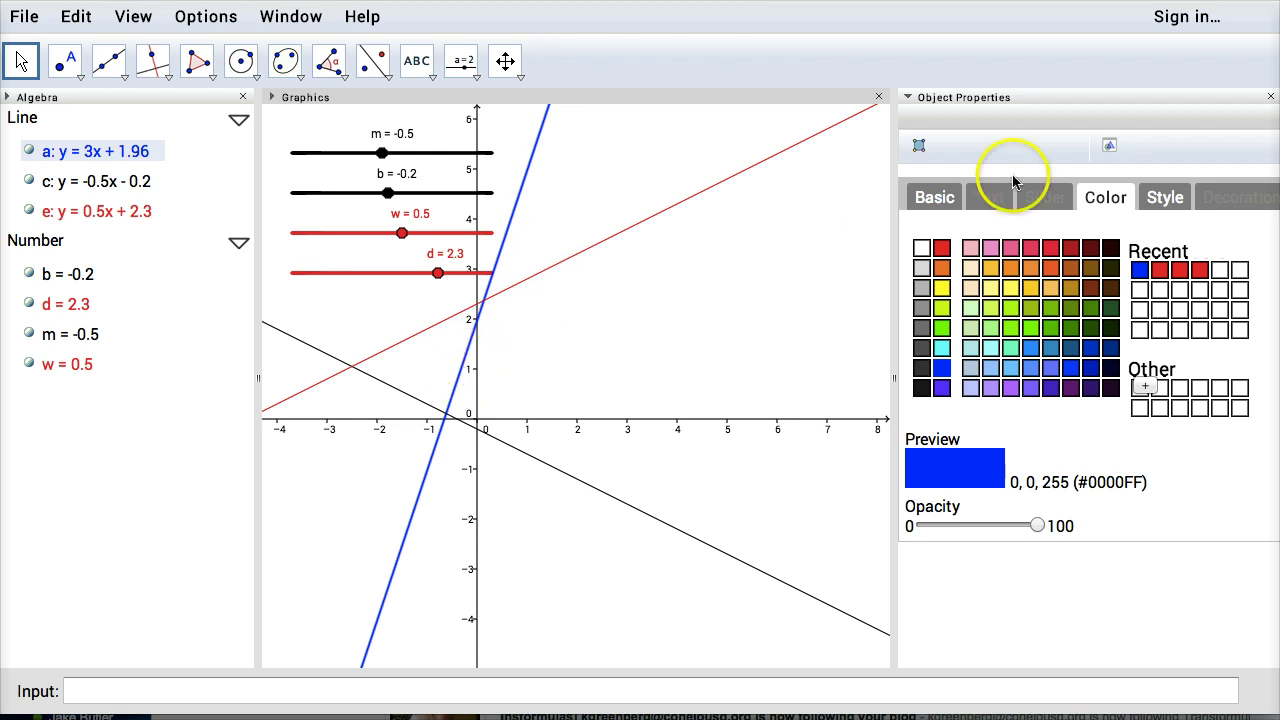
{"action": "left_click", "coordinate": [1270, 96]}
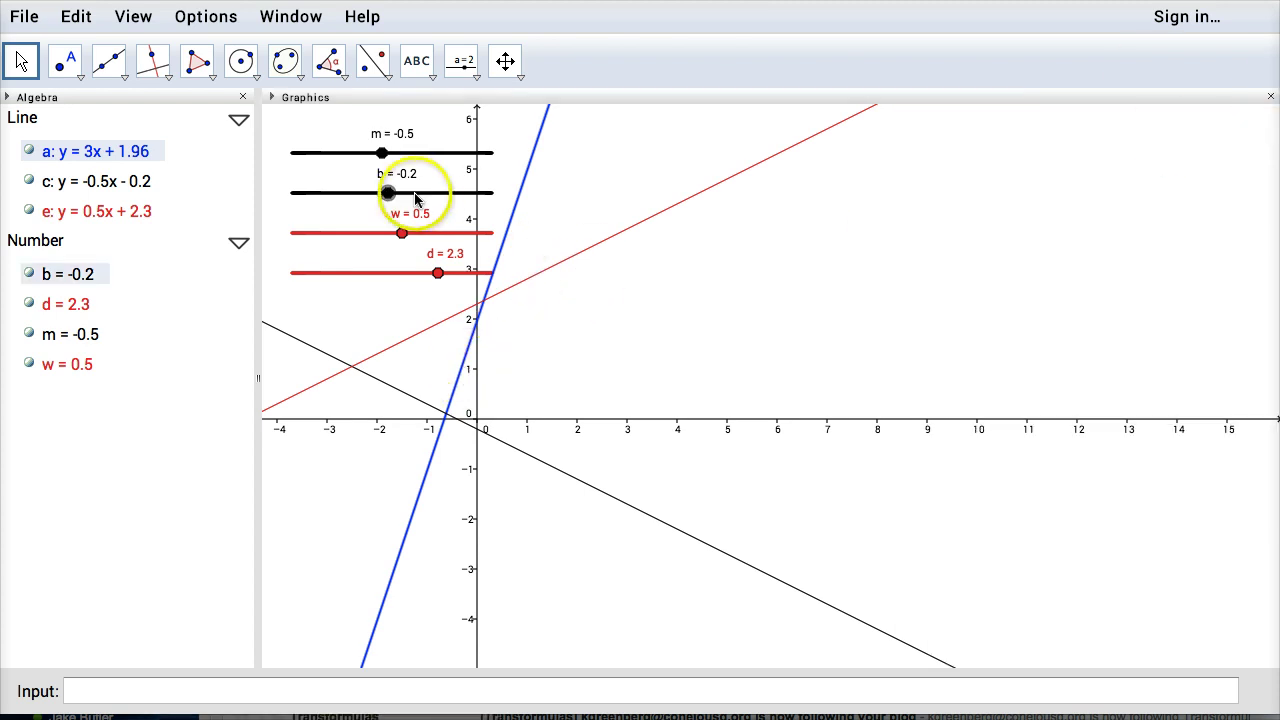